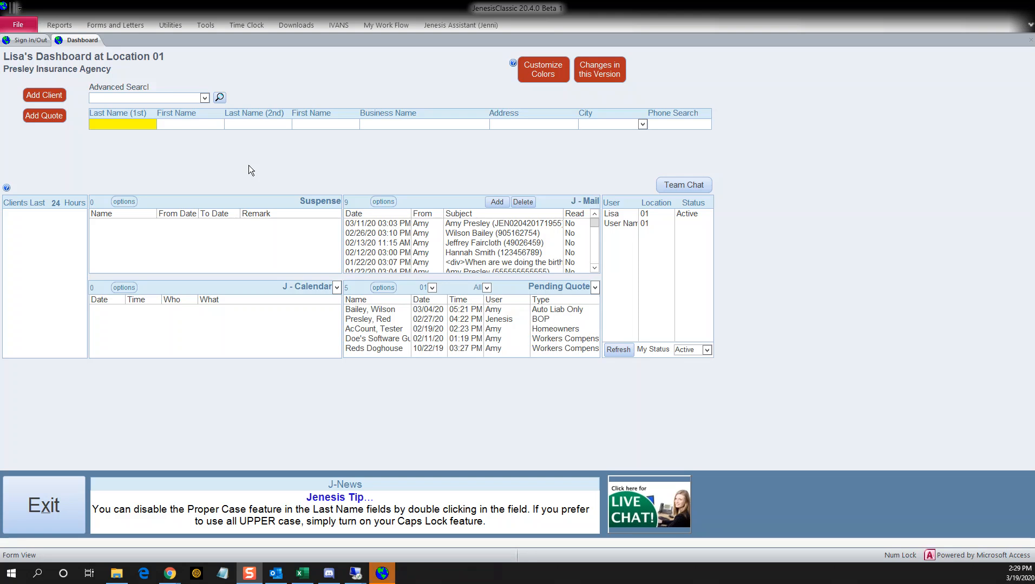
- Open the Email List Builder and choose Active clients with a beginning date of 3/19/2019
click(135, 22)
click(48, 71)
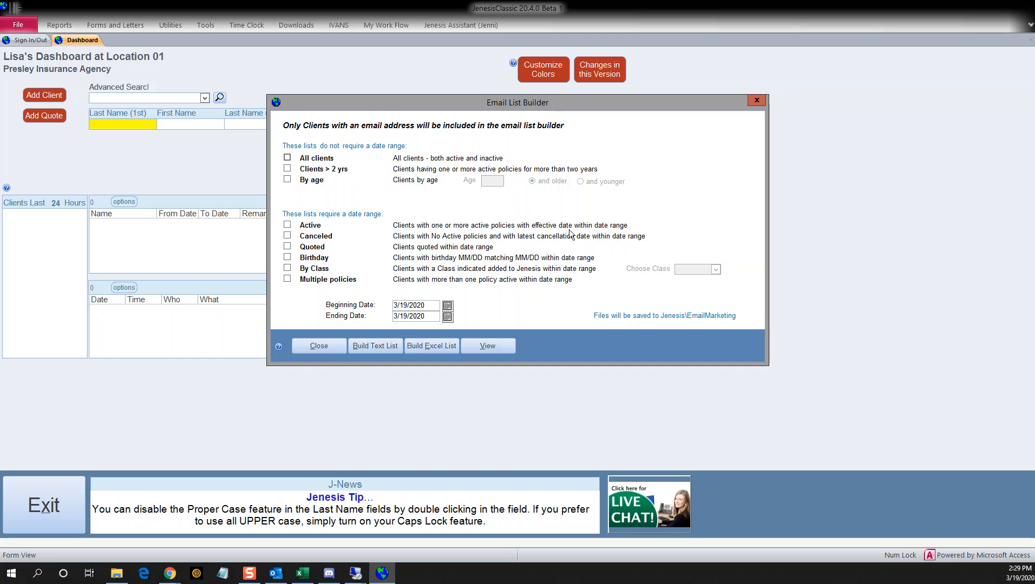
click(287, 226)
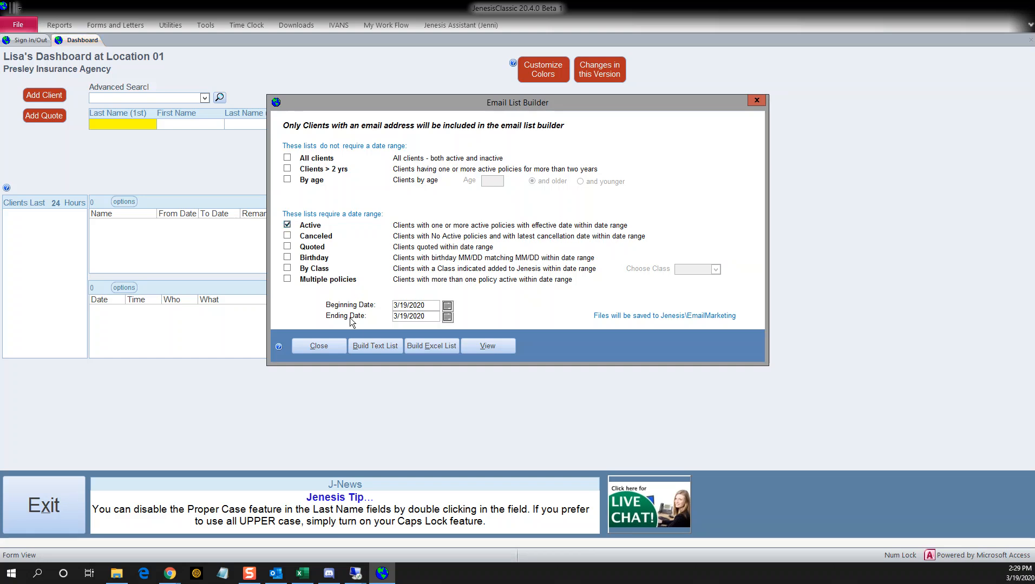
click(434, 305)
text(031919)
key(Tab)
- Preview the active client list and build it as an Excel list, declining to open its folder
click(497, 346)
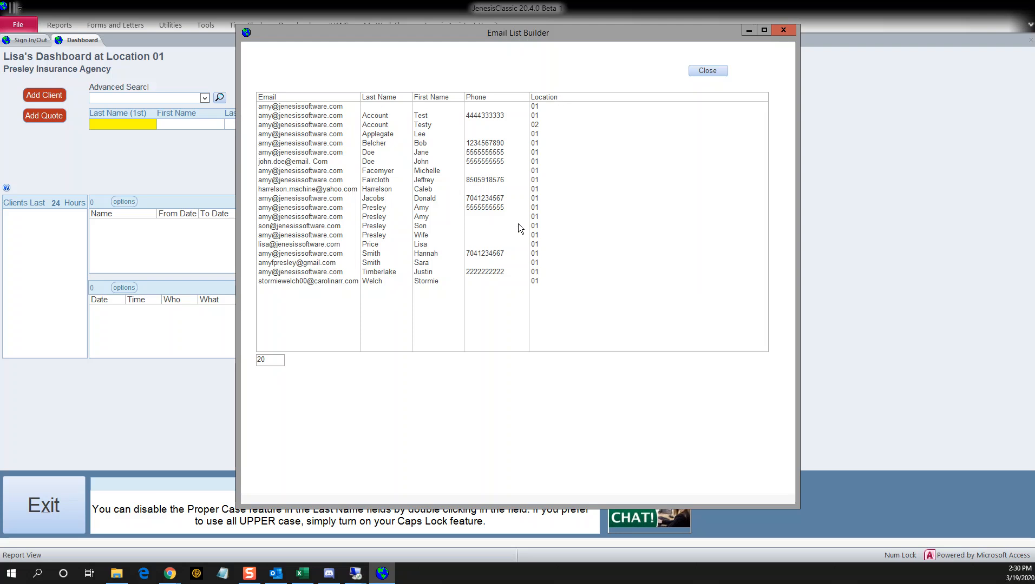
click(714, 71)
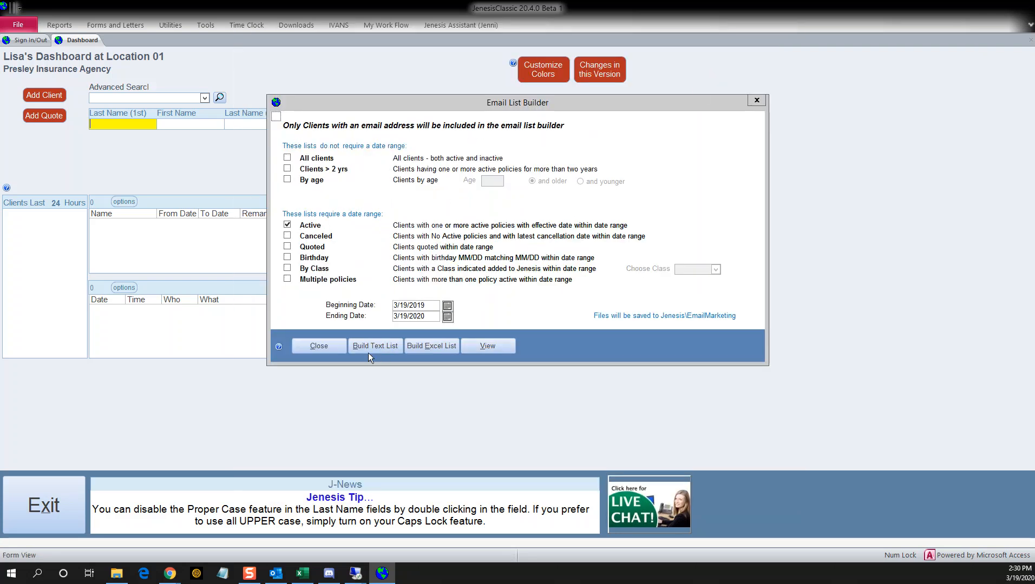
click(440, 349)
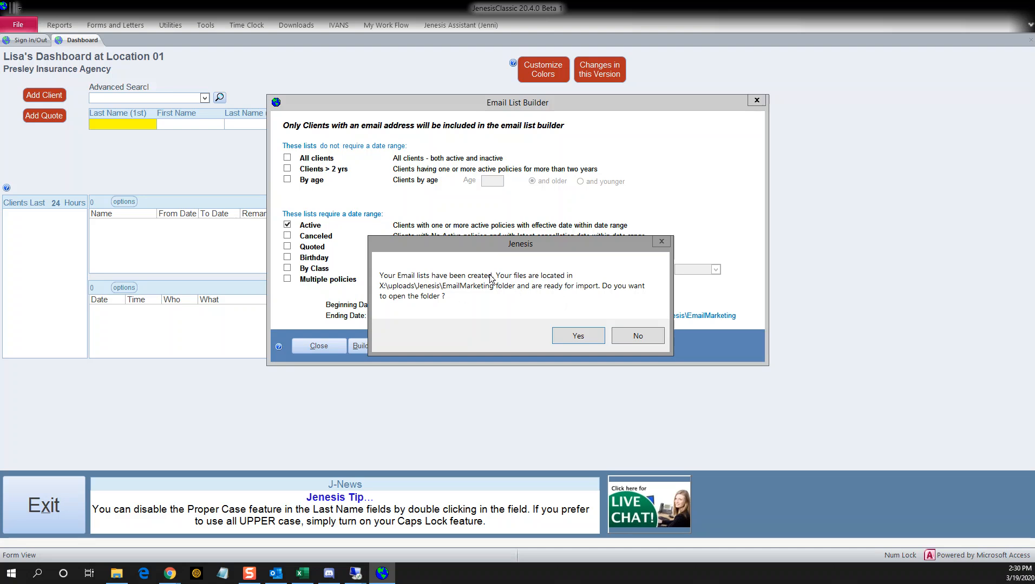
click(636, 336)
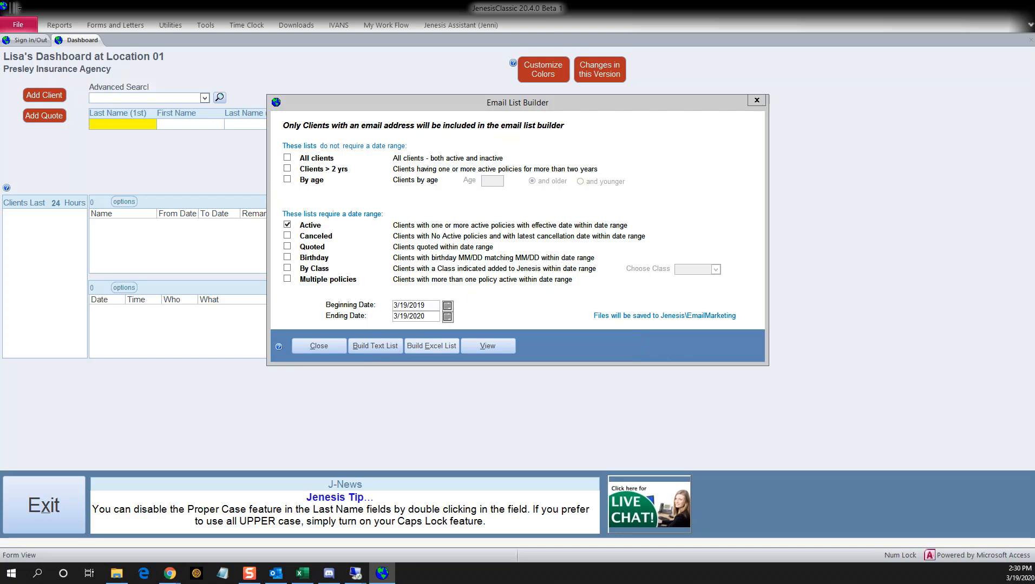
- Switch to the EmailMarketing folder in File Explorer and select the Excel file eMailActiveAll_20200319_143009
click(118, 575)
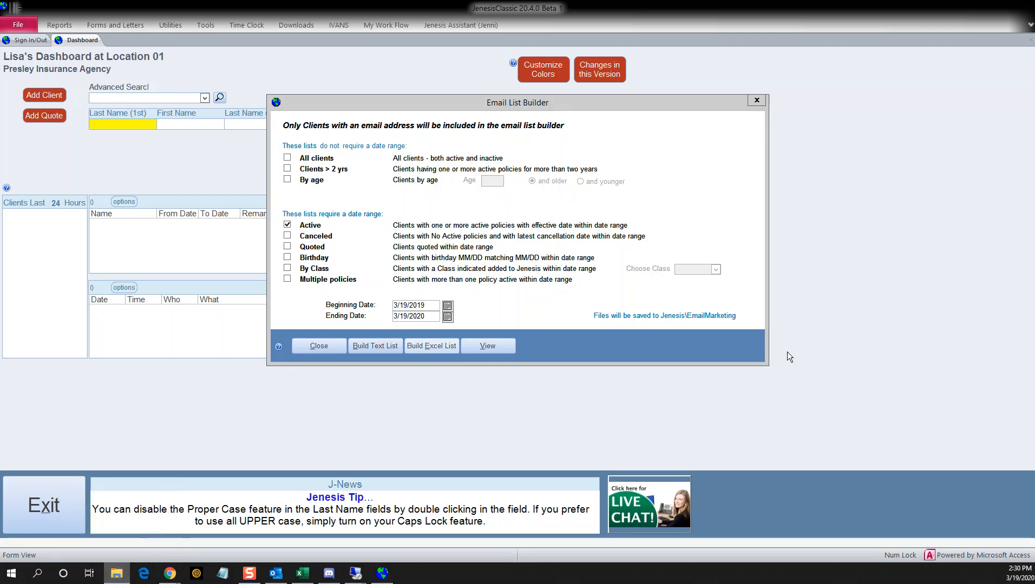
drag(1034, 107, 473, 106)
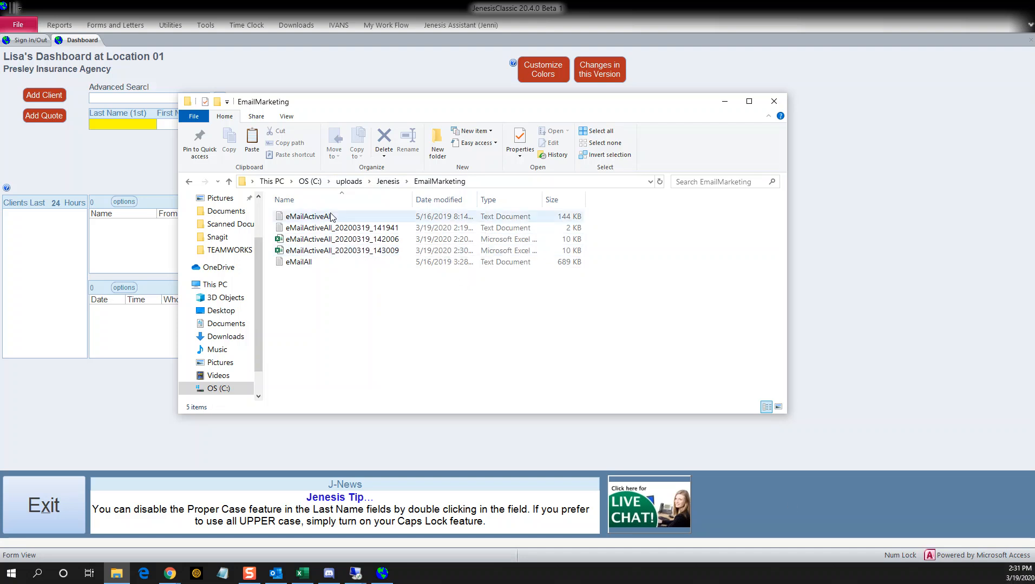
click(346, 255)
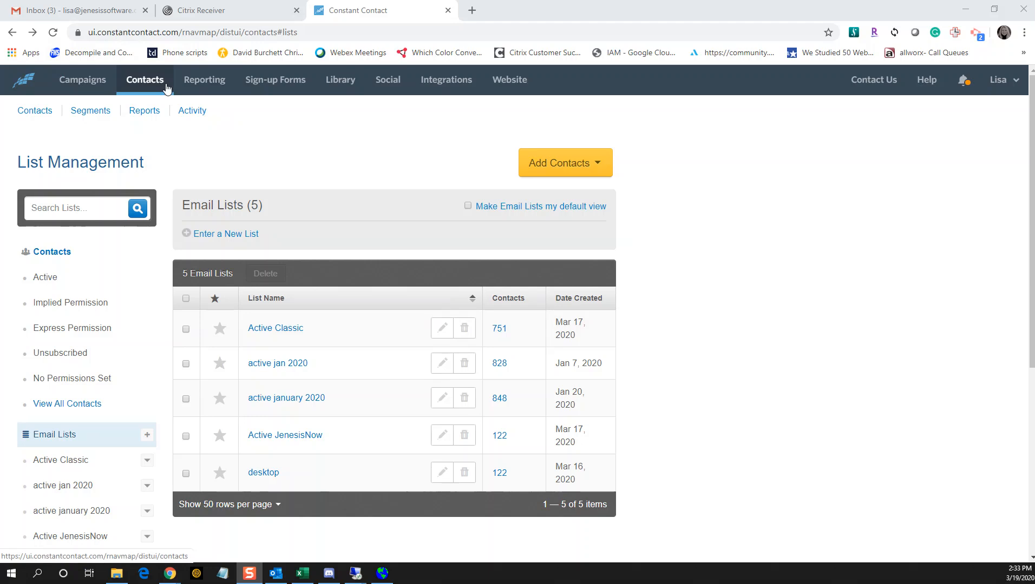
- In Constant Contact, add contacts from a file by dropping in eMailActiveAll_20200319_143009.xlsx from the EmailMarketing folder
click(600, 166)
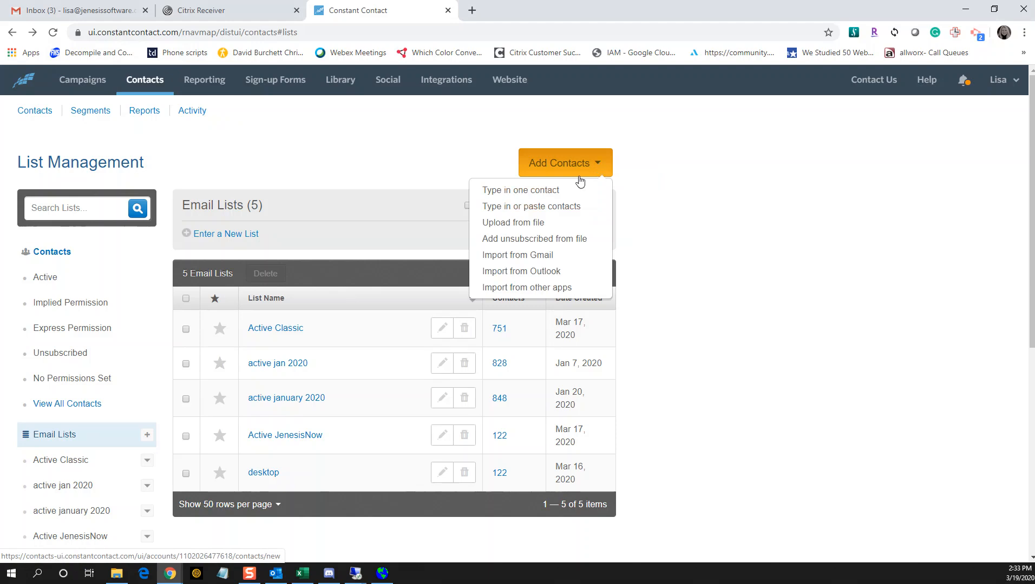
click(533, 224)
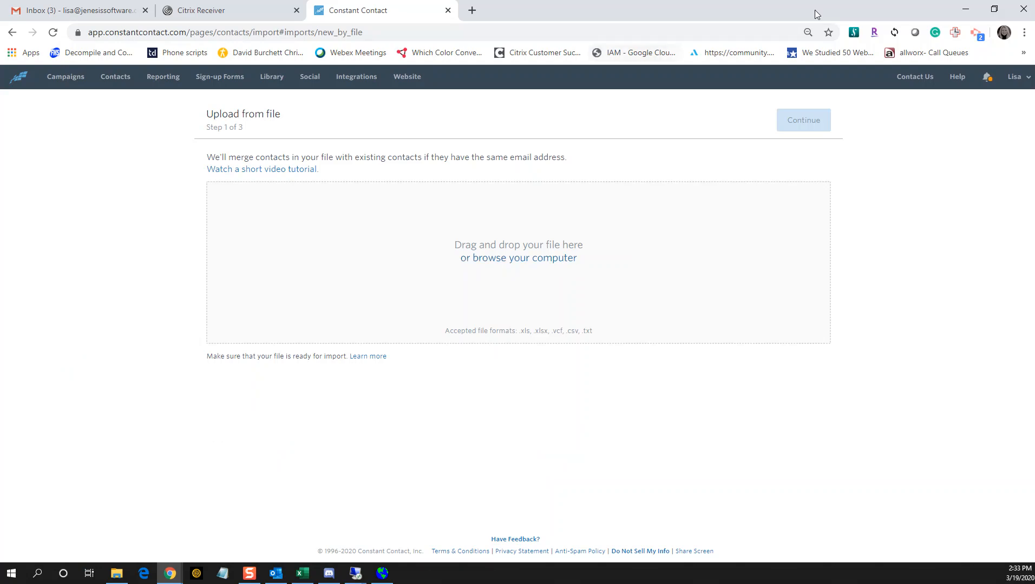
click(994, 10)
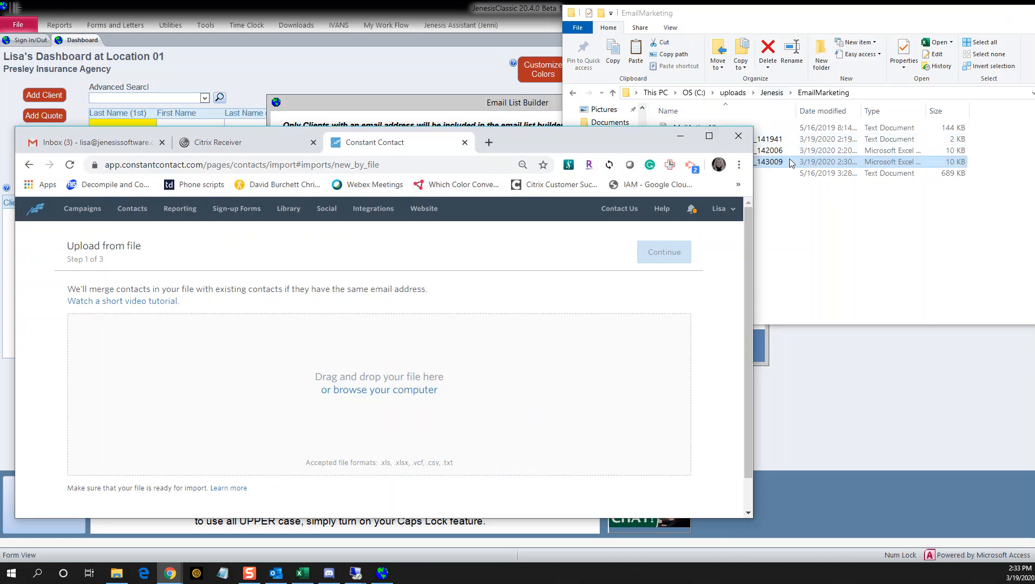
drag(791, 161, 341, 428)
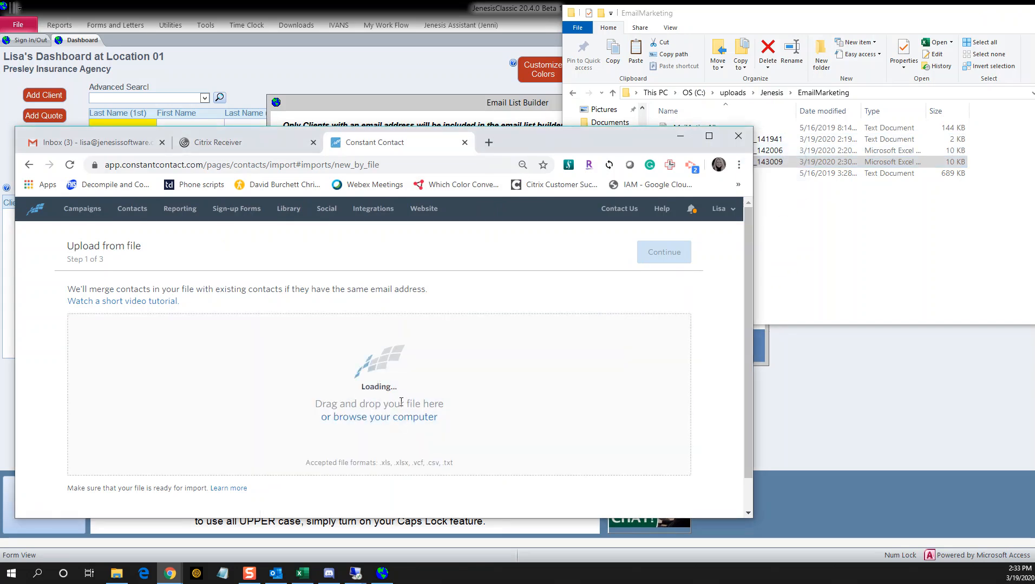
click(708, 136)
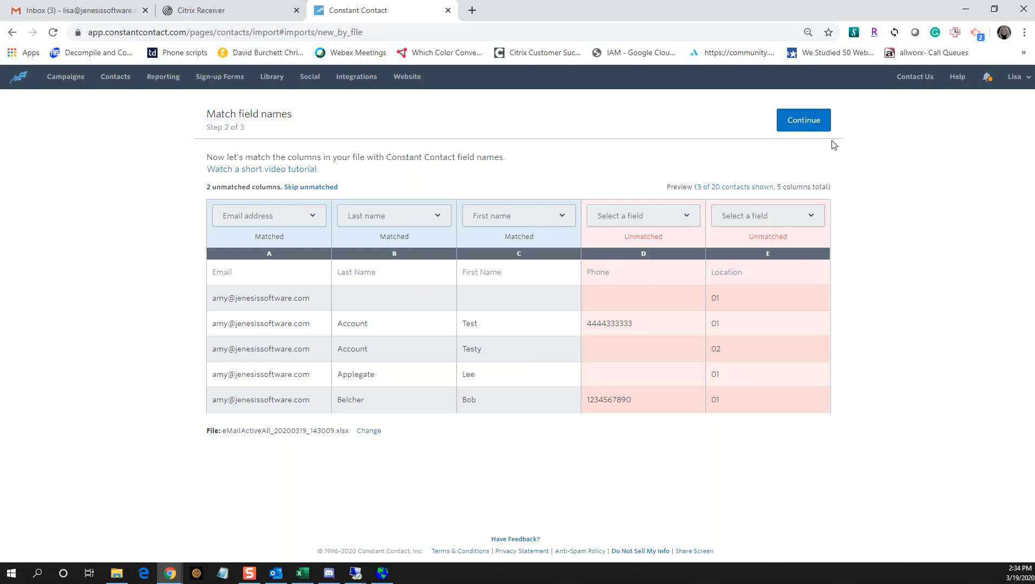
- Continue the import without selecting field names for the unmatched Phone and Location columns
click(811, 122)
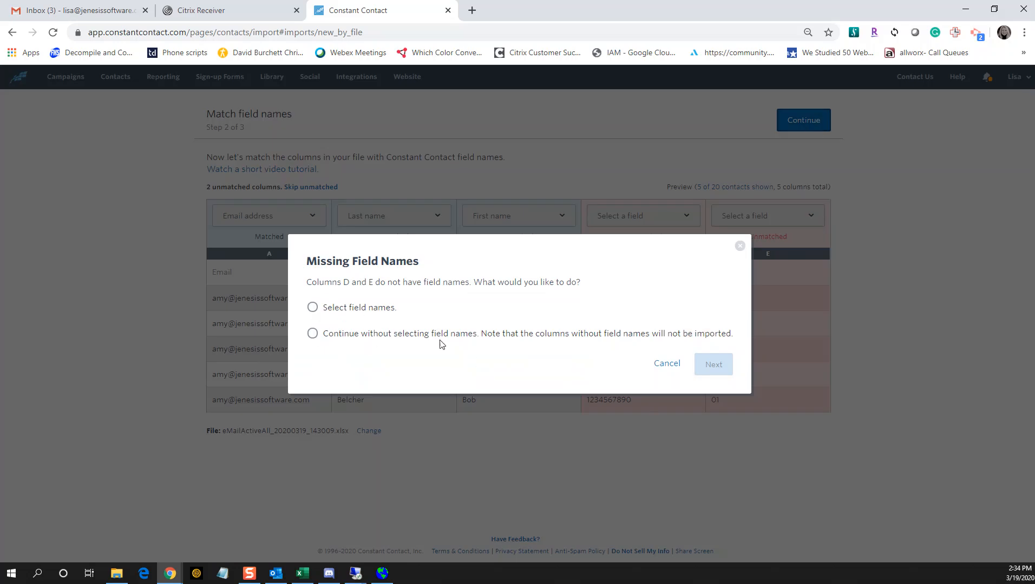
click(312, 334)
click(713, 366)
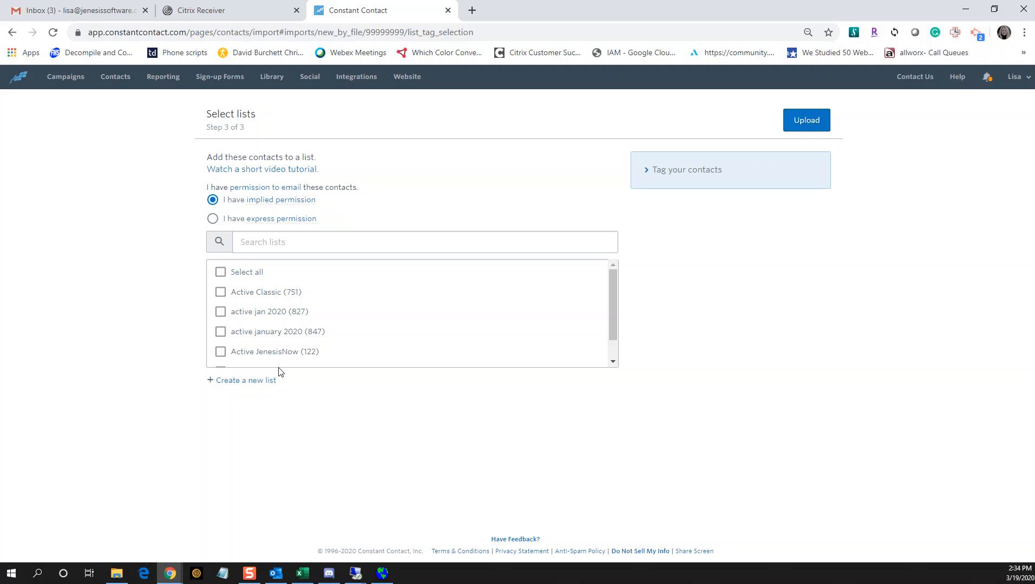
- Create a new list named "my agency customers" and upload the contacts to it
click(254, 381)
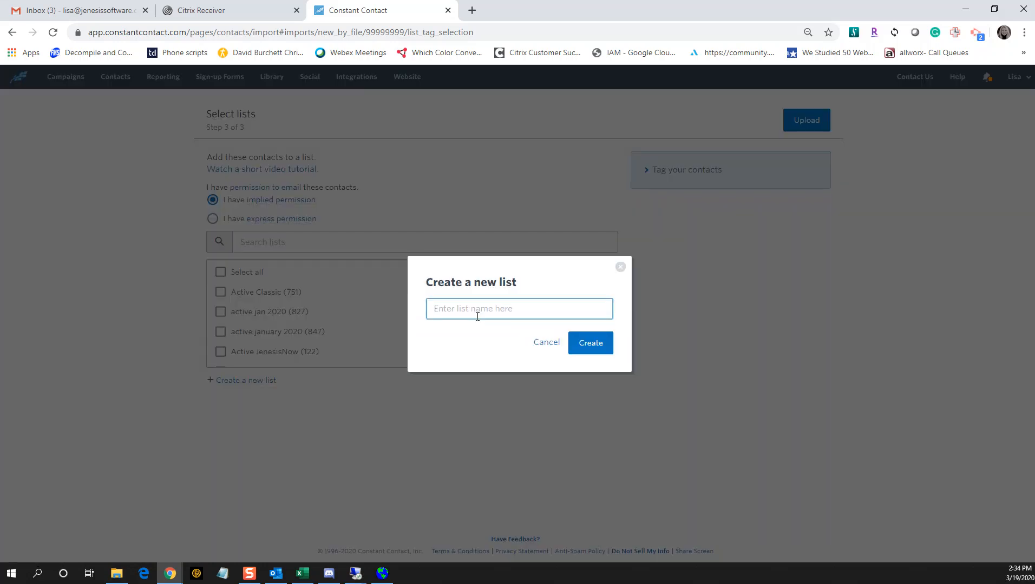
text(my agency customers)
click(588, 353)
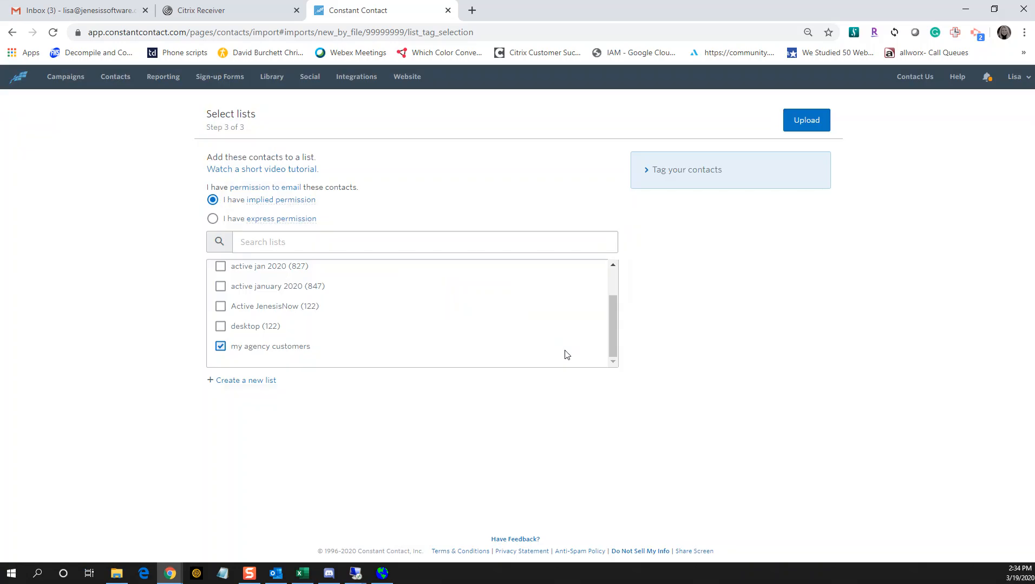
click(793, 128)
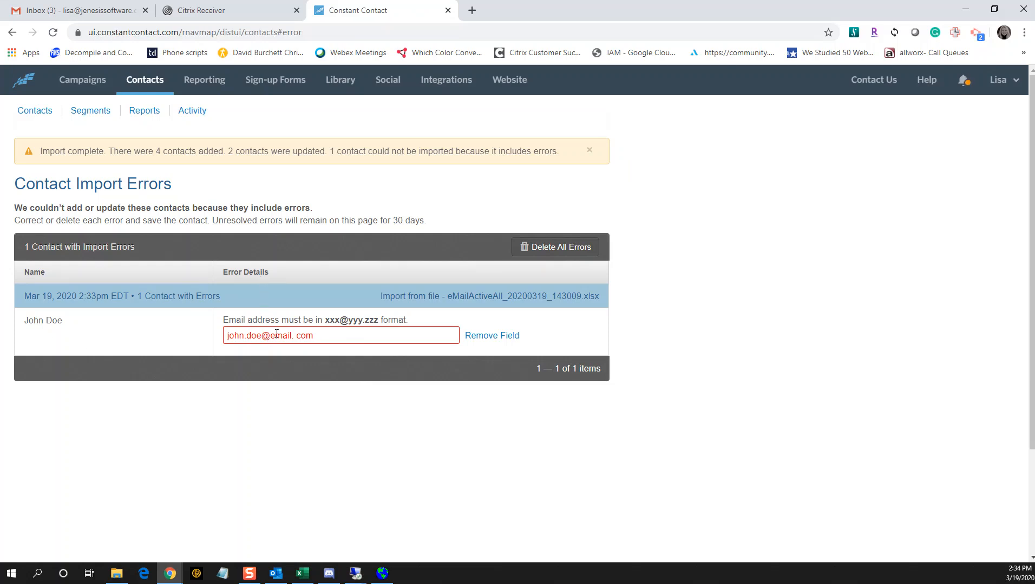
- Remove the stray space from the email address with the import error, save it and go to the contacts
click(298, 336)
key(BackSpace)
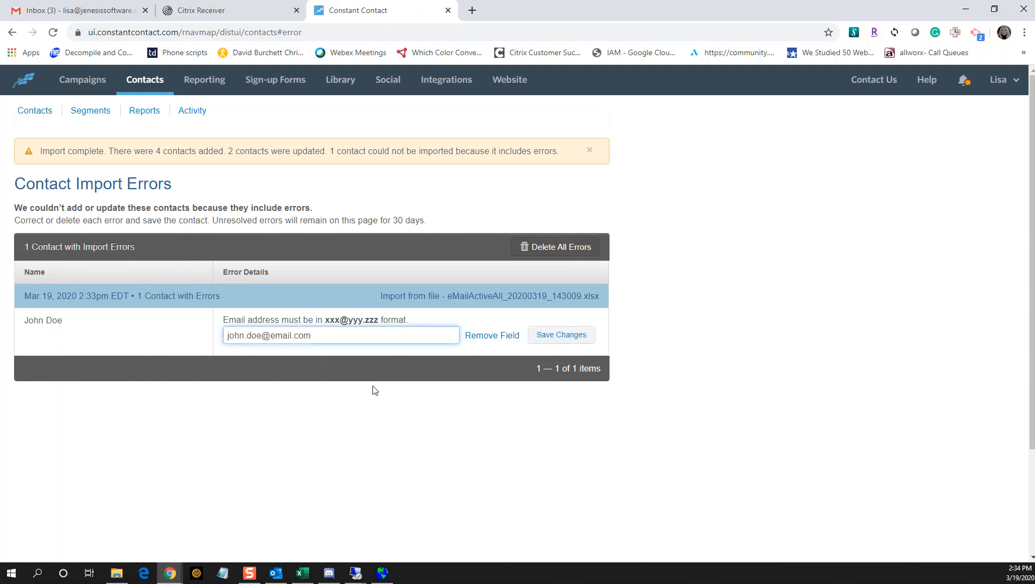
click(566, 336)
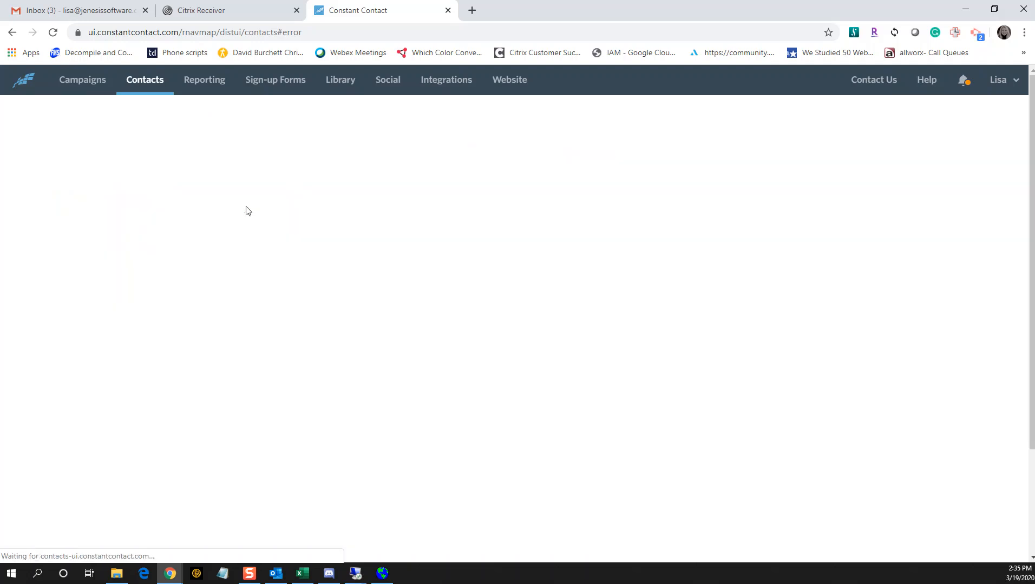
click(146, 81)
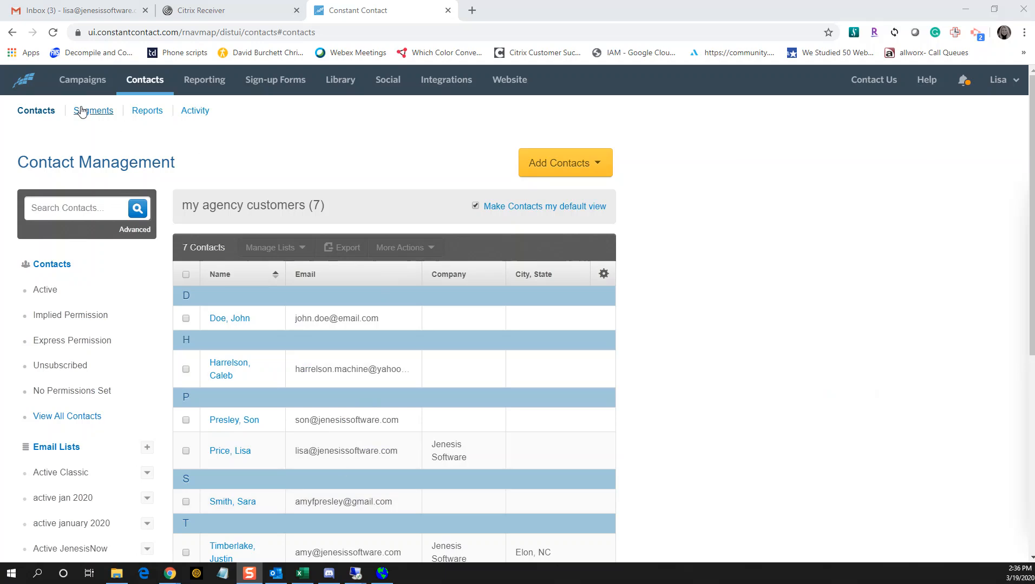
- Open the draft campaign "2021 Spring User Retreat Location Release", continue to scheduling and choose the "my agency customers" list as recipients
click(88, 85)
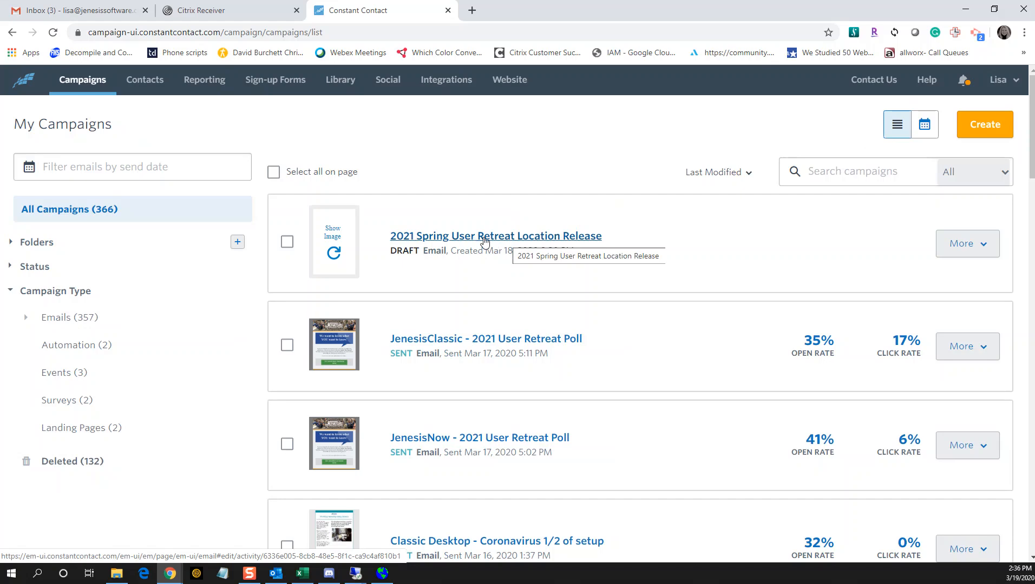
click(524, 241)
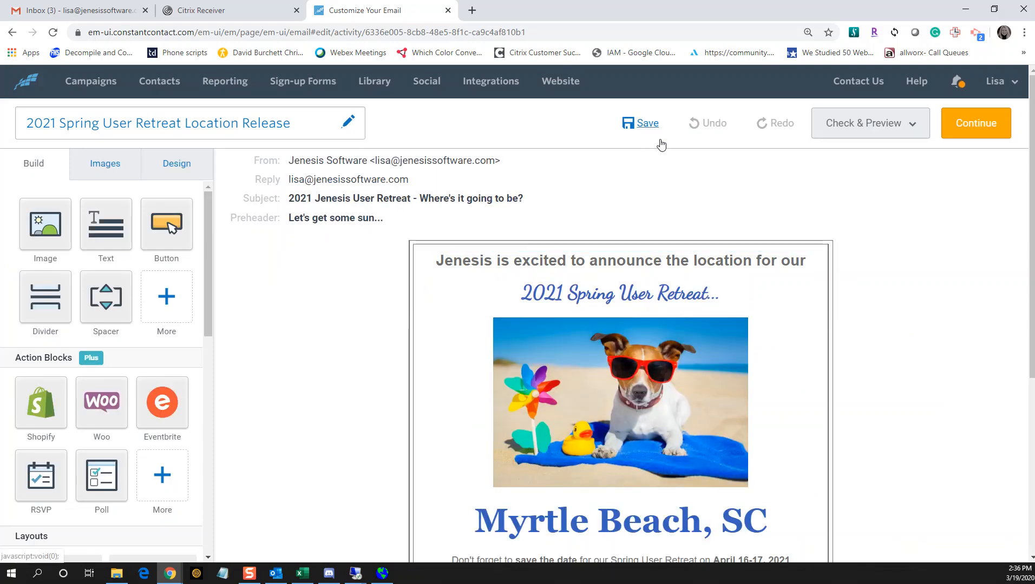
click(985, 125)
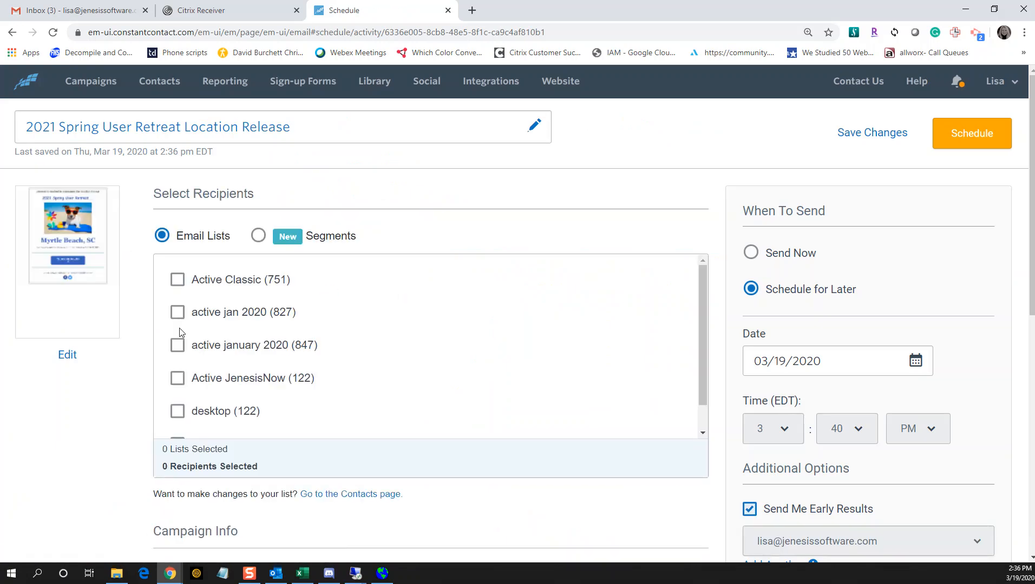
scroll(701, 318, down, 1)
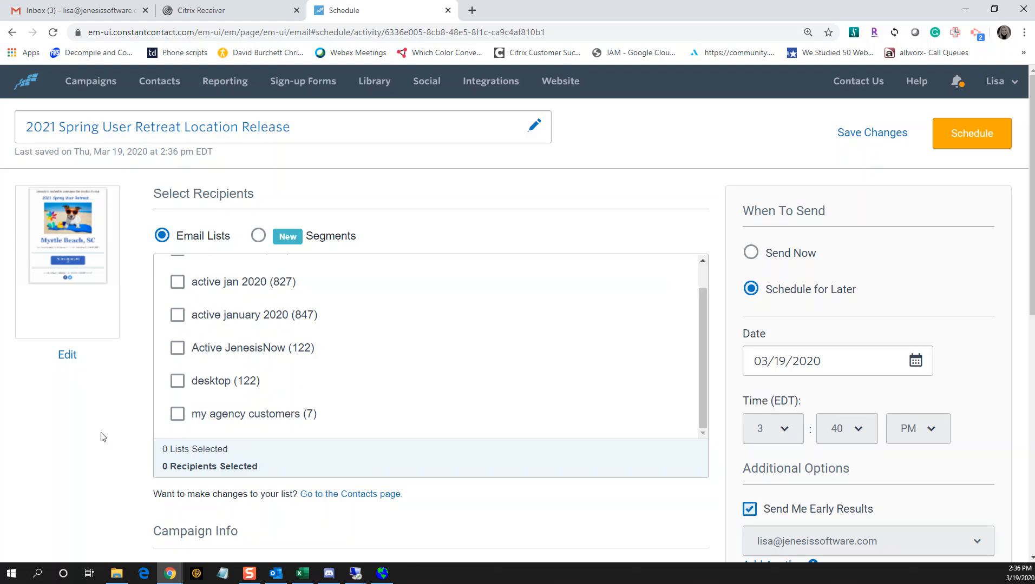
click(177, 415)
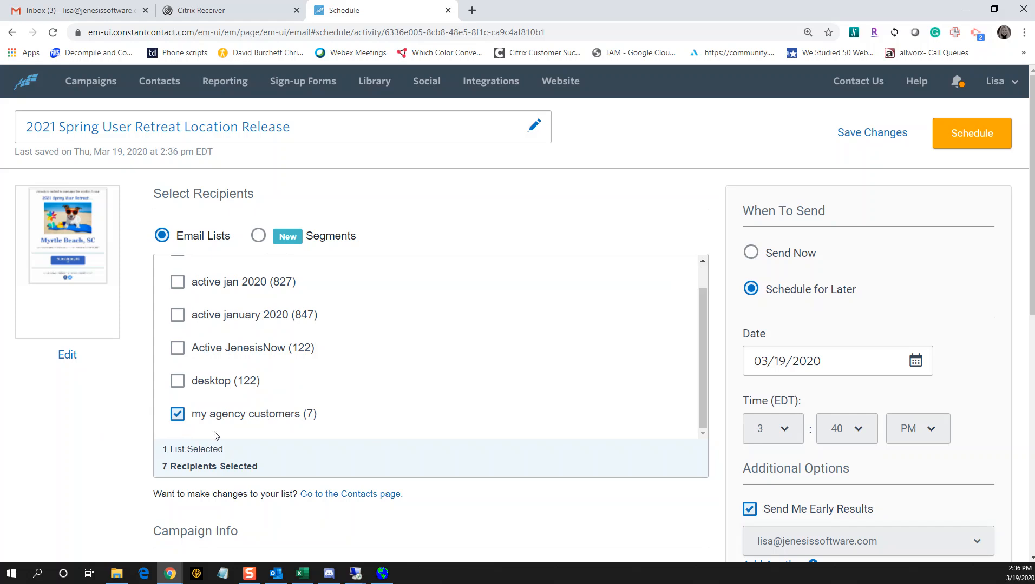